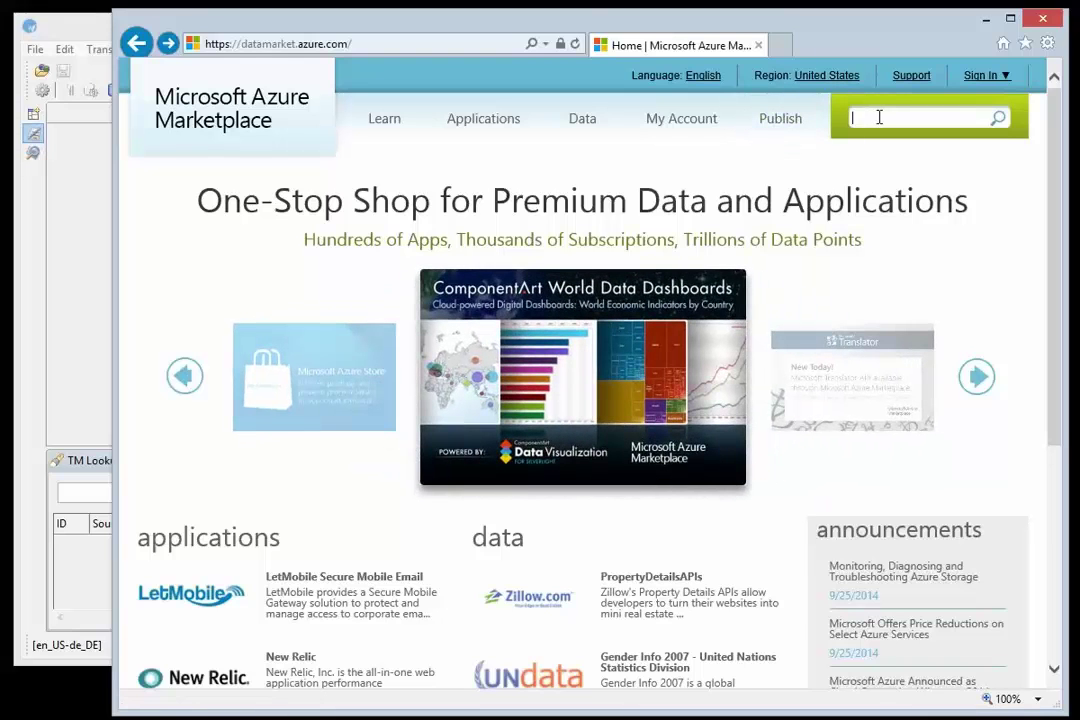
# - Search the Marketplace for 'translator' and go to the Microsoft Translator data offering
pyautogui.write('tran')
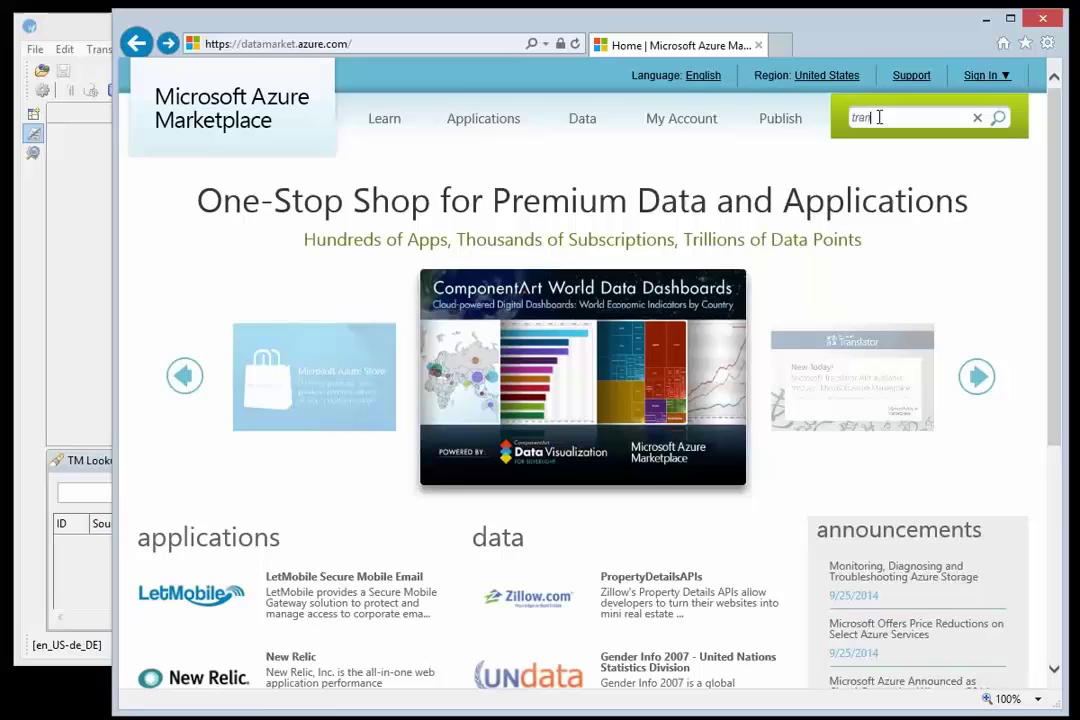
pyautogui.write('slator')
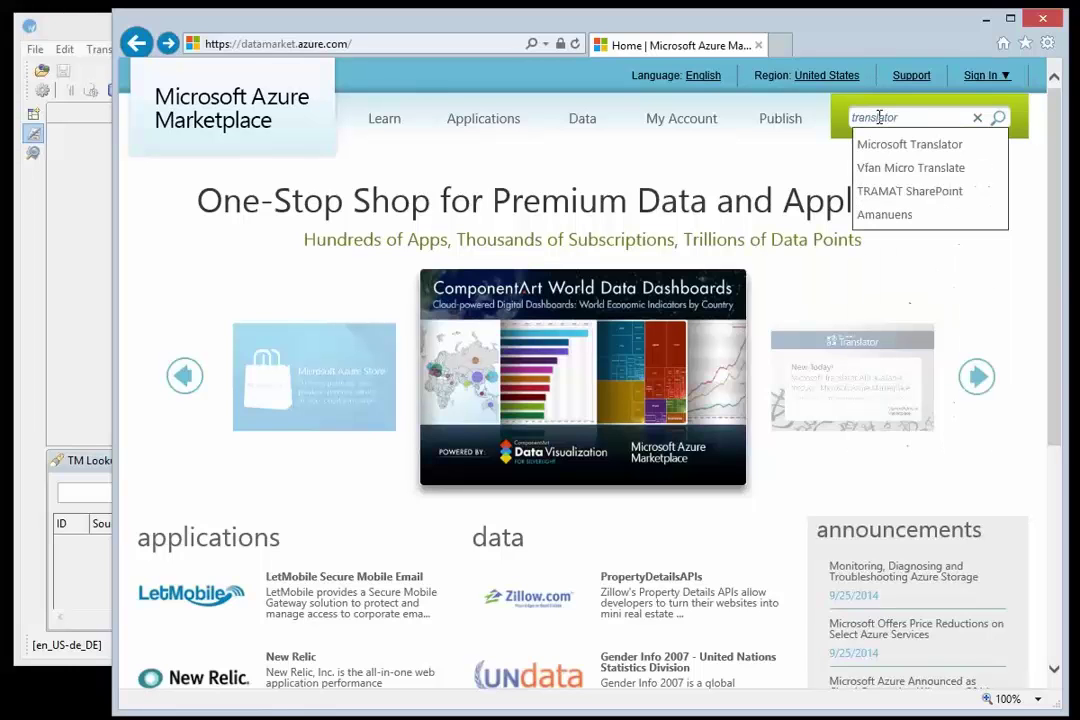
pyautogui.click(899, 146)
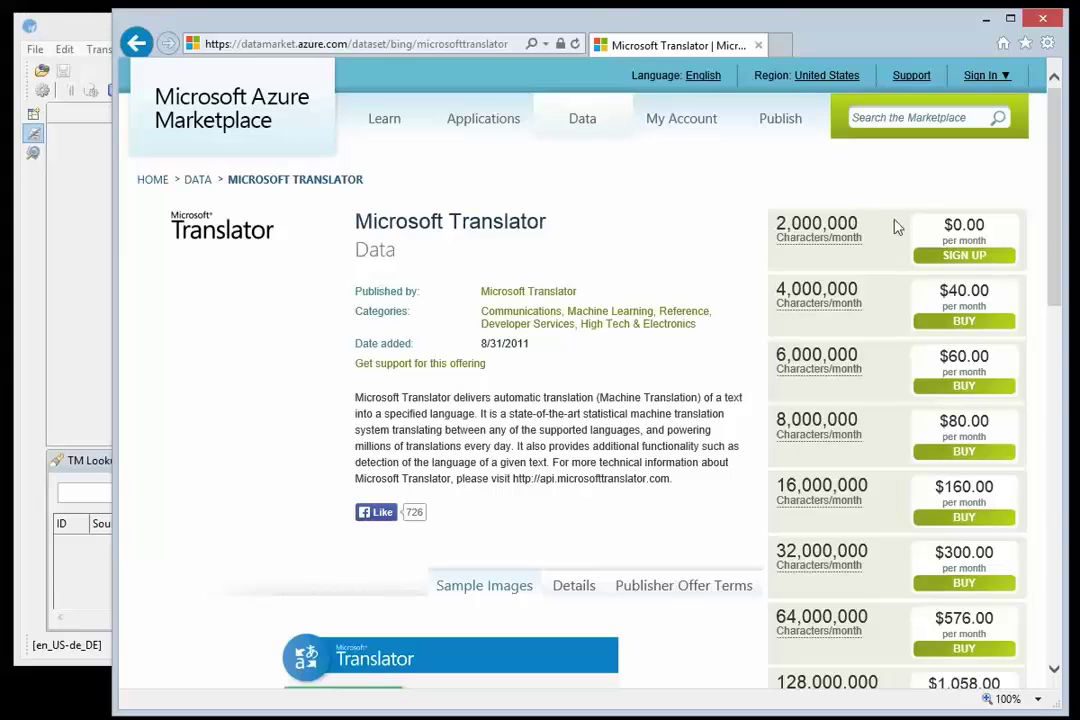
# - Choose the free 2,000,000-character tier and sign in with the Microsoft account
pyautogui.click(965, 257)
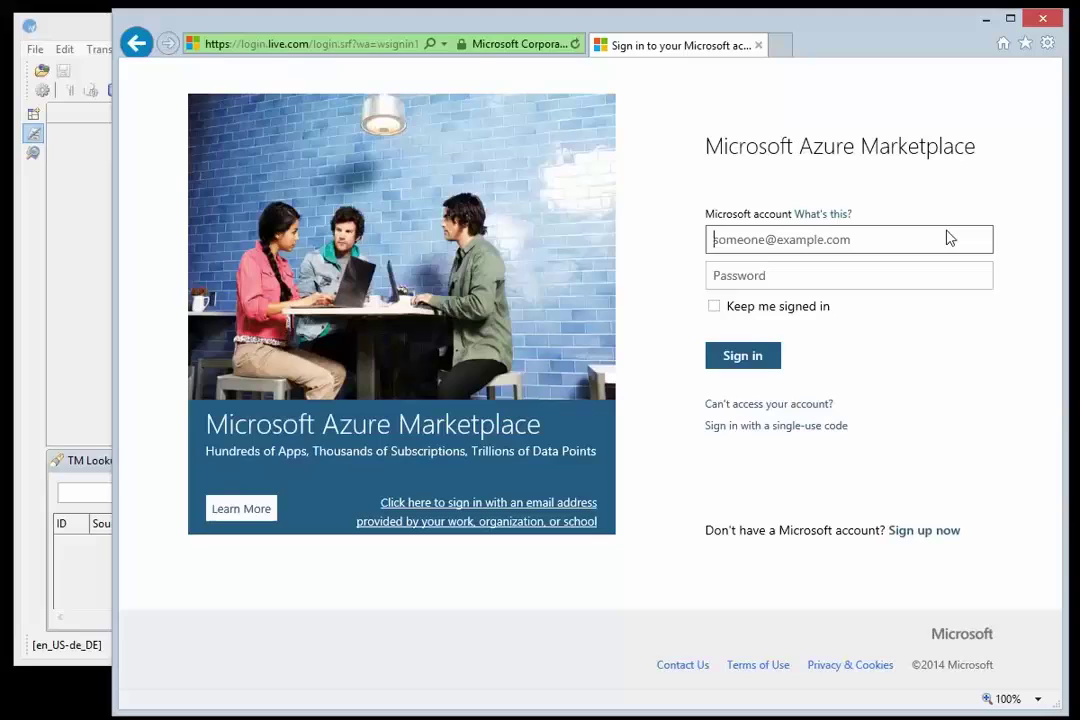
pyautogui.write('ch')
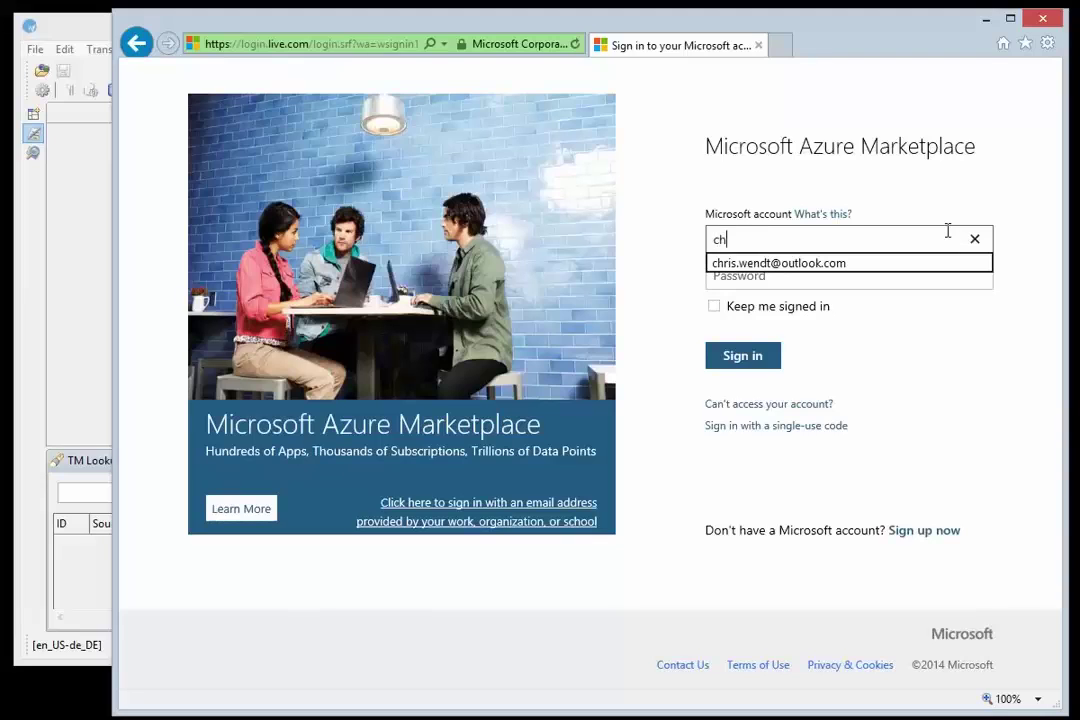
pyautogui.press('Down')
pyautogui.press('Tab')
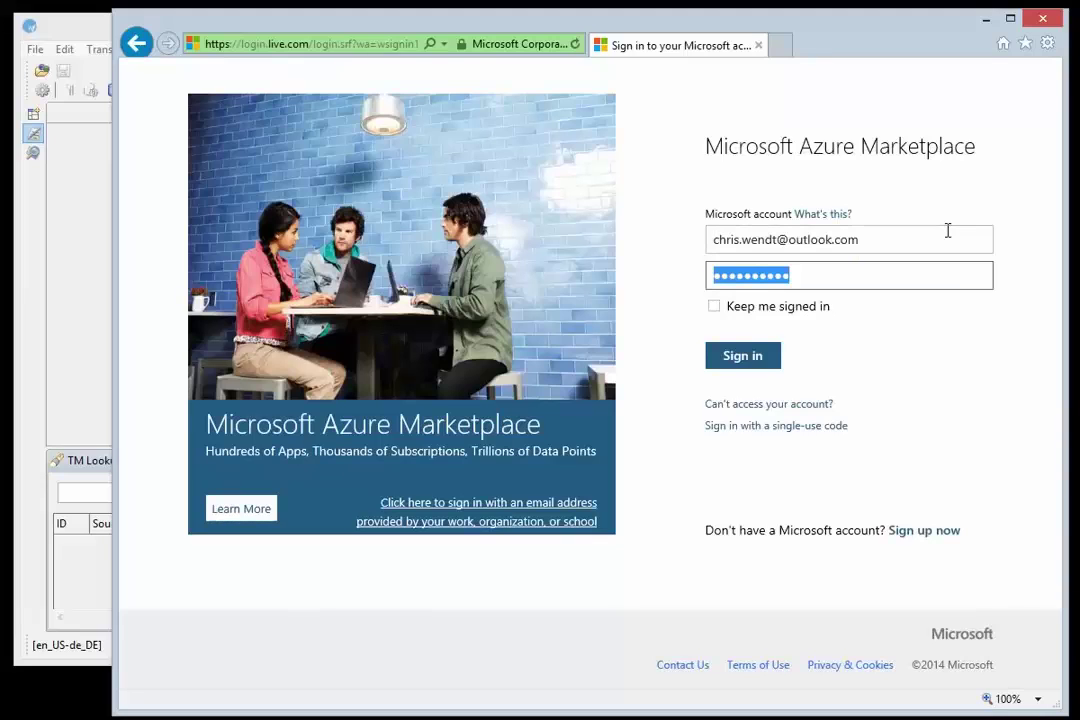
pyautogui.click(748, 362)
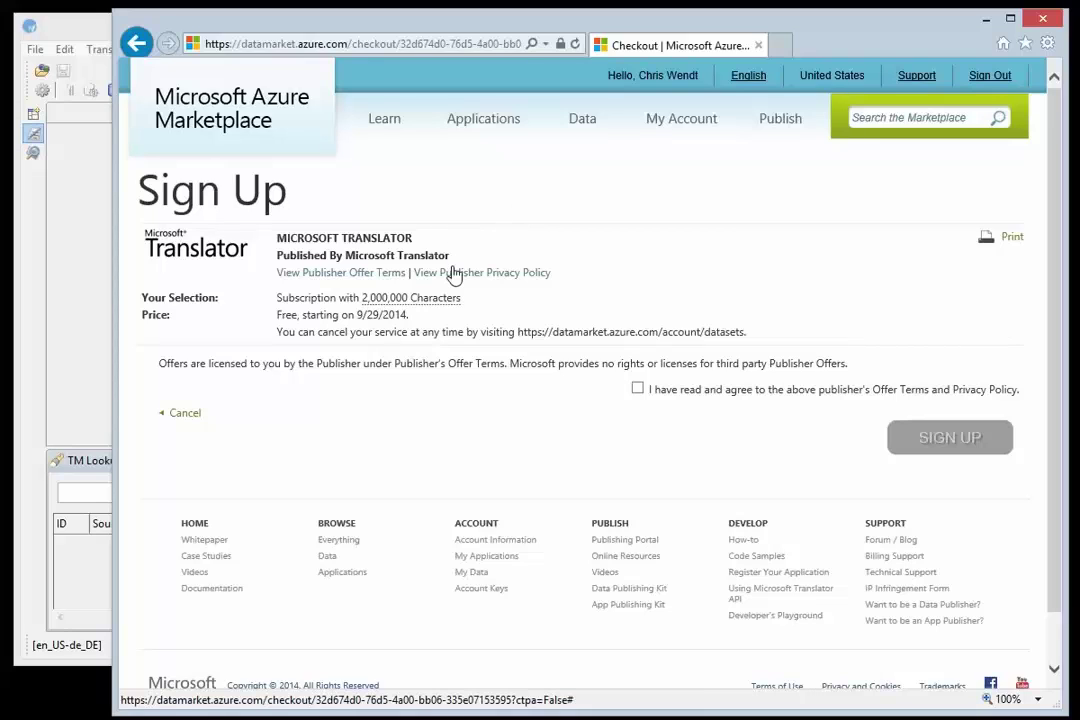
# - Accept the publisher's offer terms and submit the free Translator subscription
pyautogui.click(638, 390)
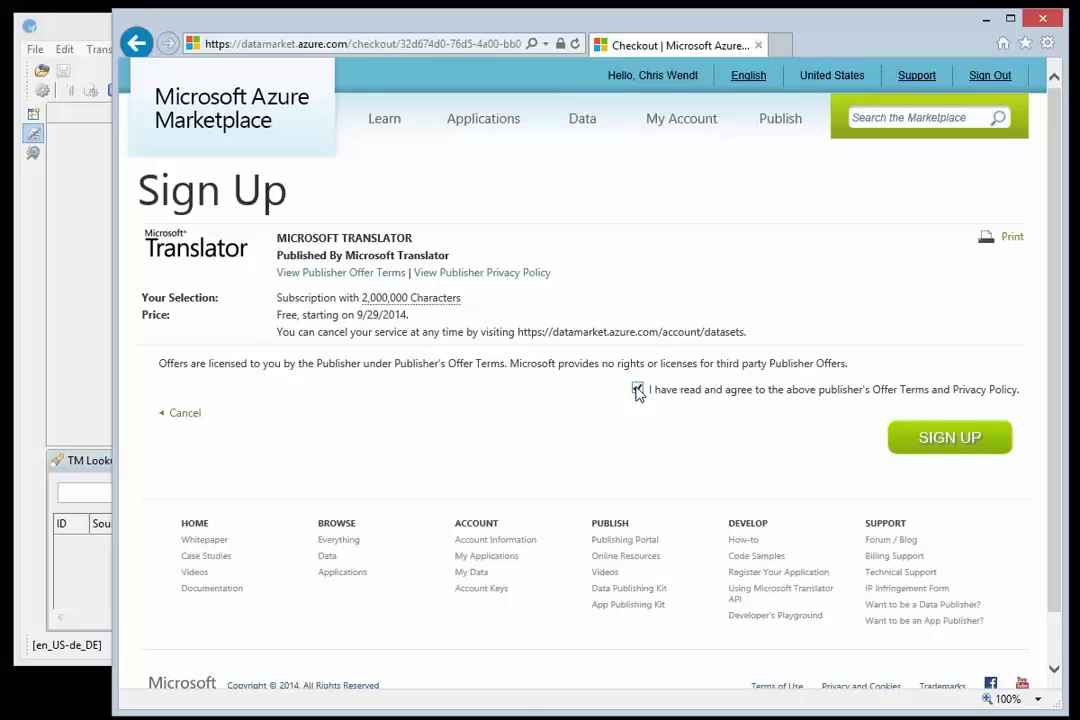
pyautogui.click(967, 447)
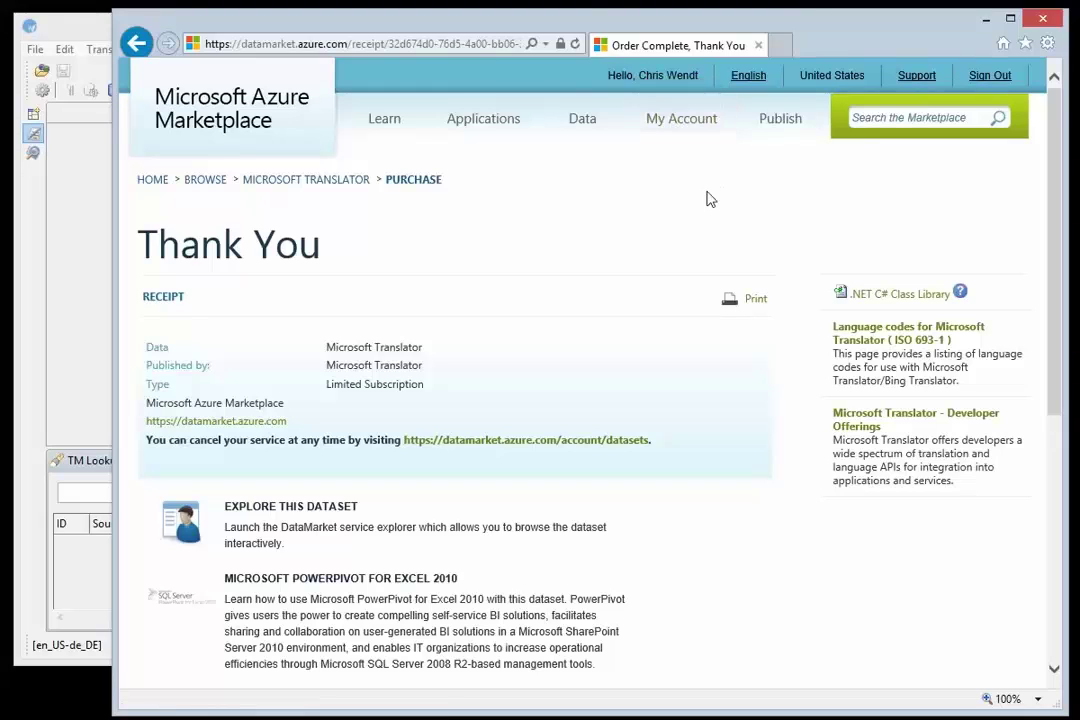
# - Go to My Account > Developers and start registering a new application
pyautogui.click(679, 122)
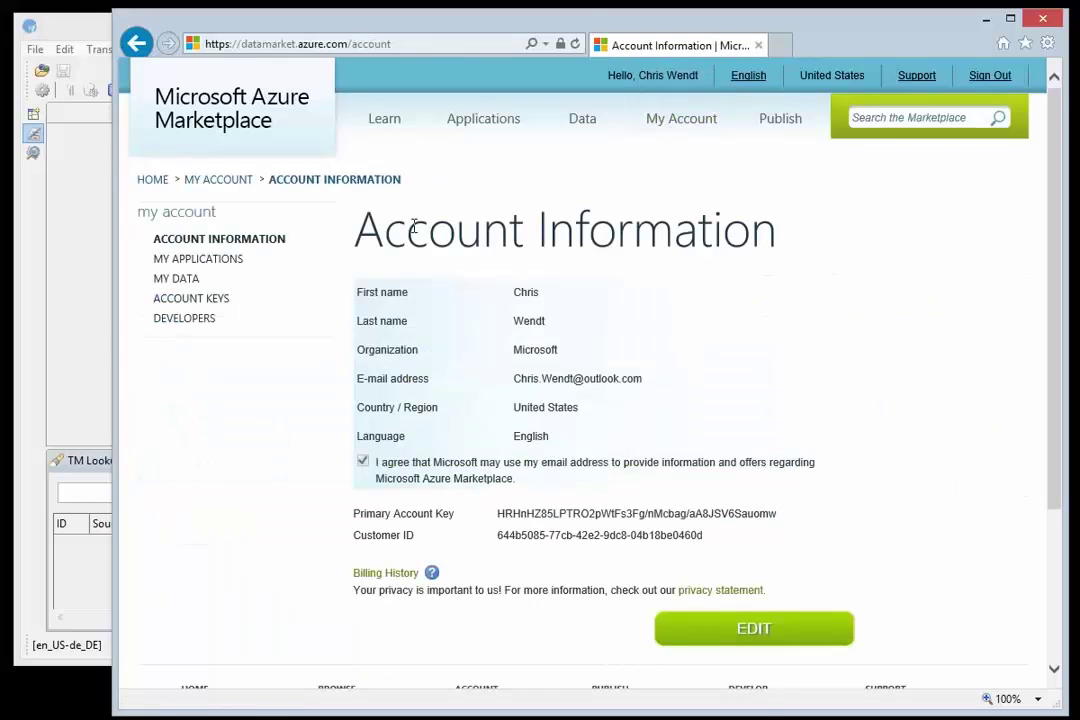
pyautogui.click(190, 322)
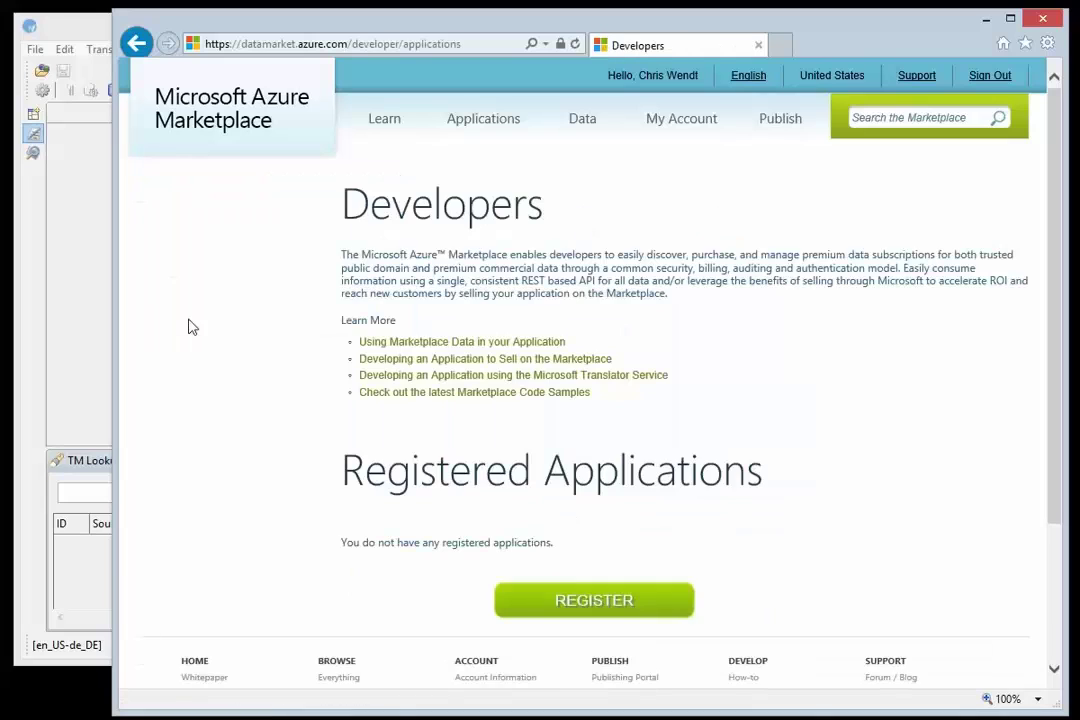
pyautogui.click(598, 604)
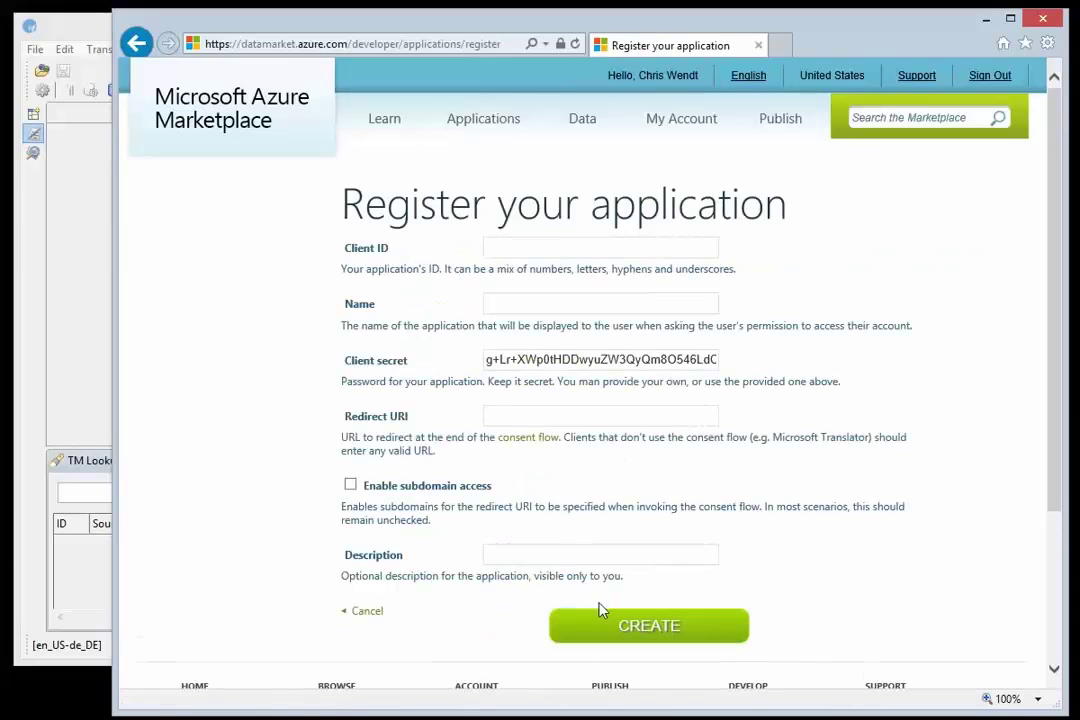
pyautogui.click(509, 249)
# - Enter client ID MyClientID123456 and application name 'My TM tool subscription'
pyautogui.write('M')
pyautogui.write('yClientI')
pyautogui.write('D1234')
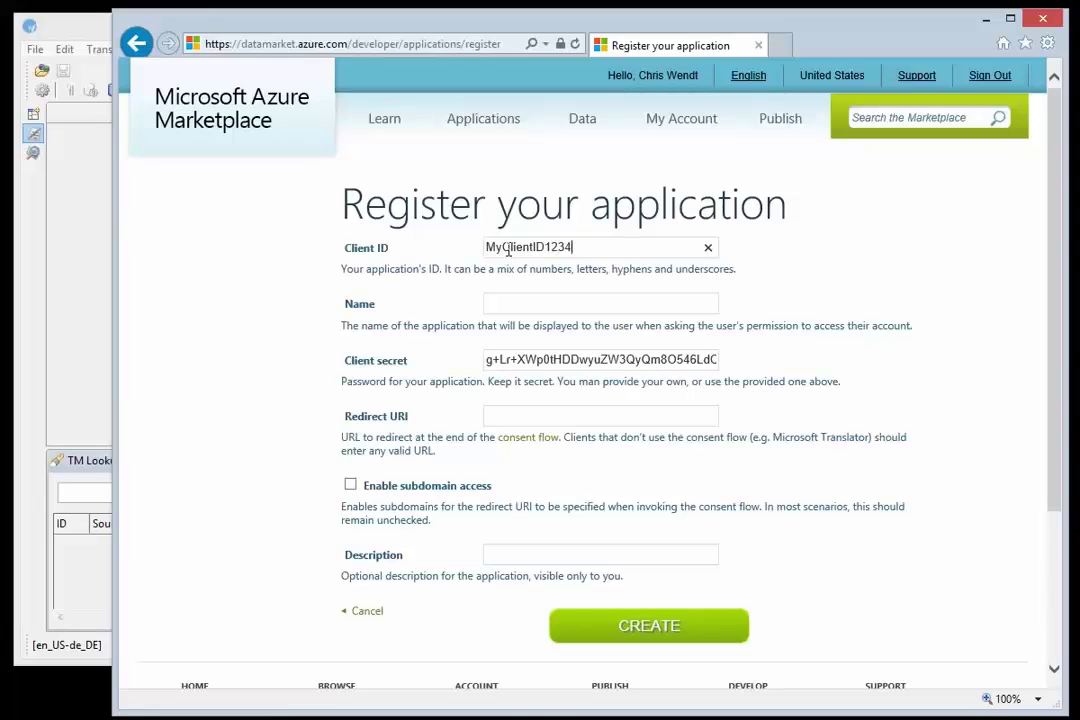
pyautogui.write('56')
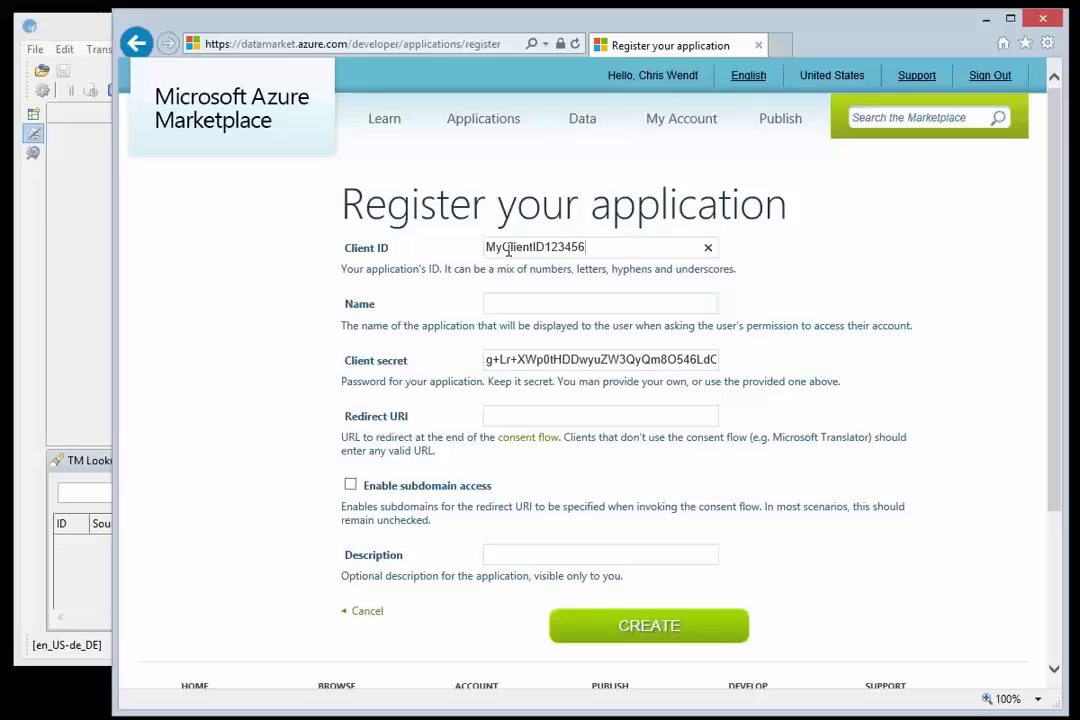
pyautogui.press('Tab')
pyautogui.write('My')
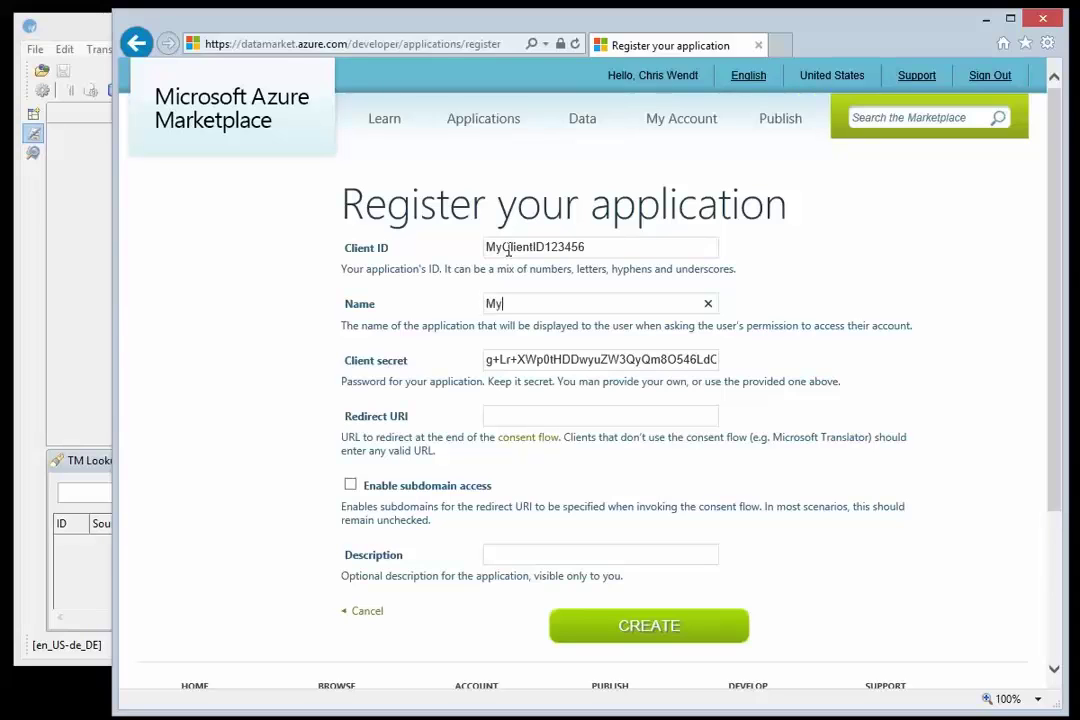
pyautogui.write(' TM tool ')
pyautogui.write('subscri')
pyautogui.write('ption')
pyautogui.press('Tab')
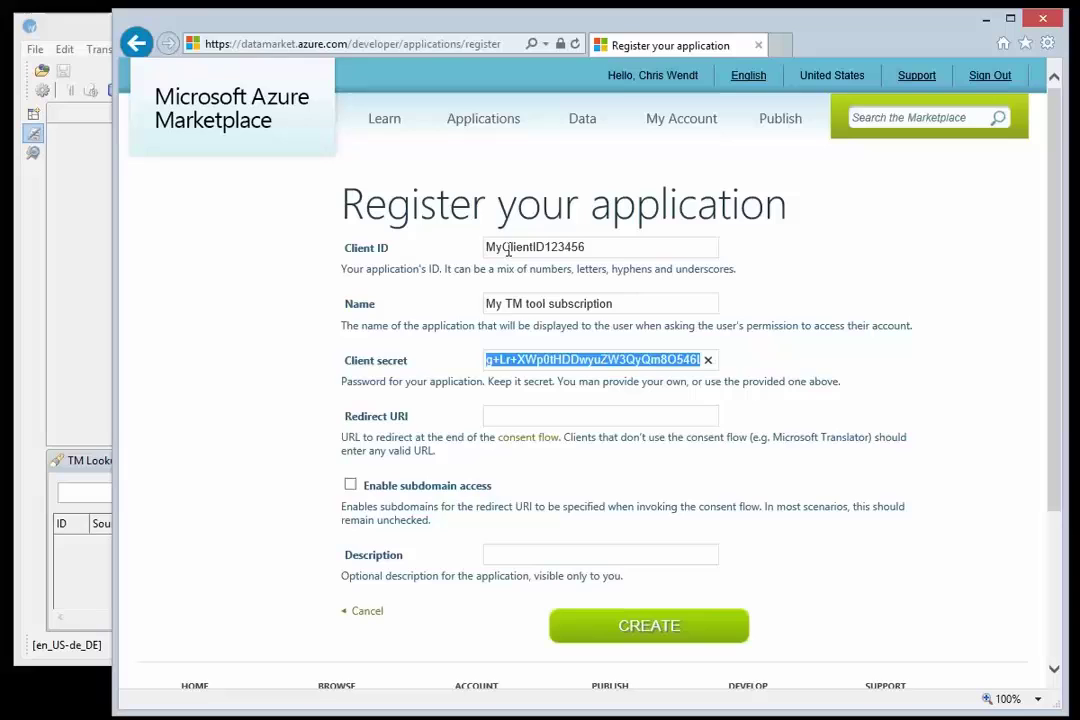
pyautogui.press('BackSpace')
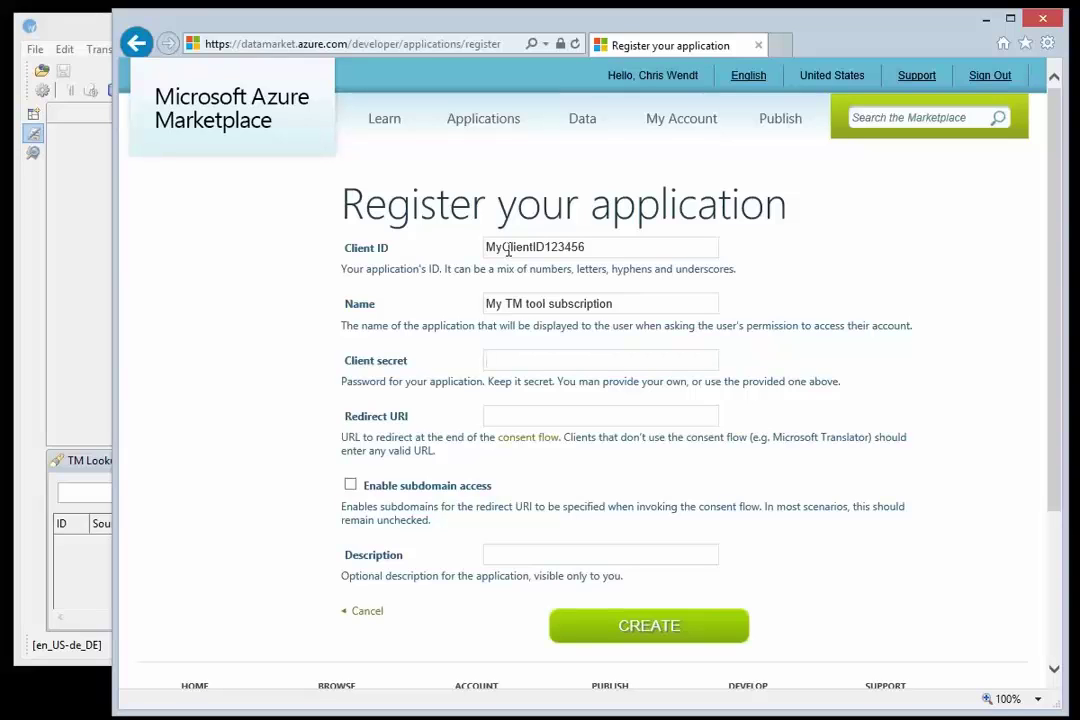
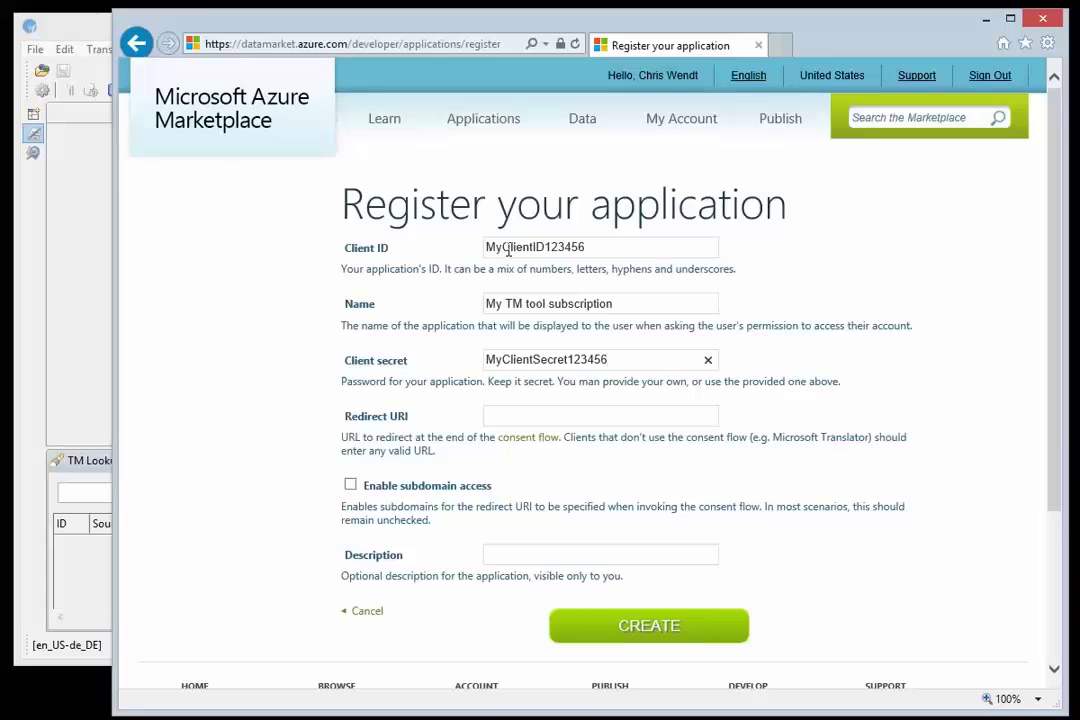
pyautogui.press('Tab')
pyautogui.write('http')
pyautogui.write('s://')
pyautogui.write('www.micr')
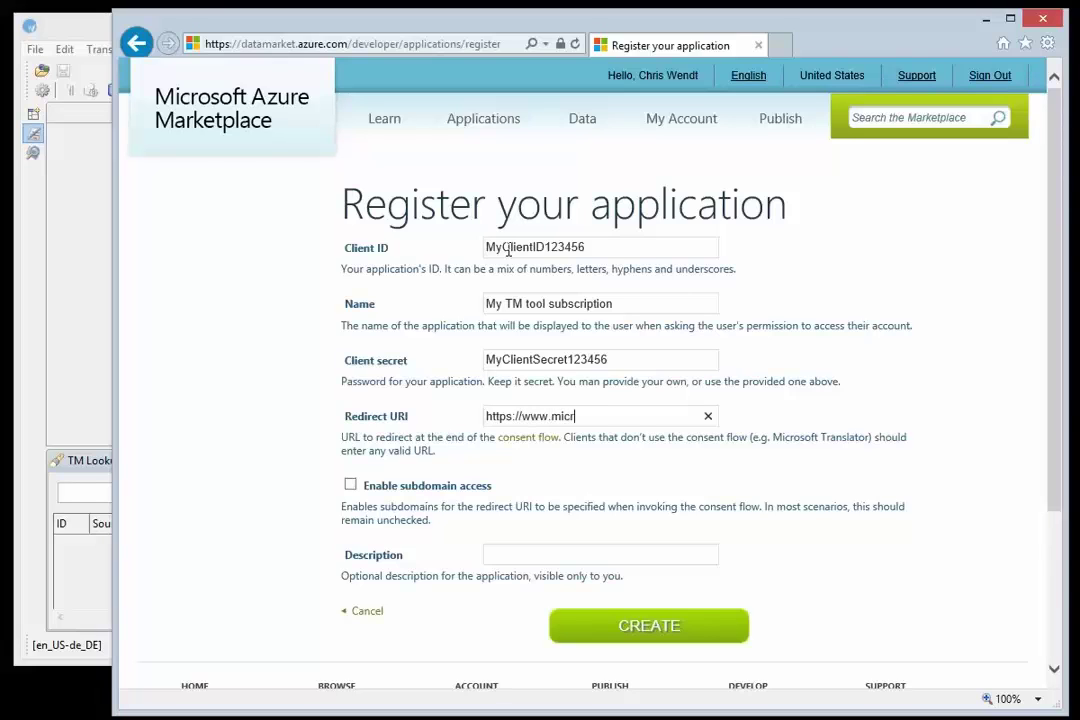
pyautogui.write('osofttranslat')
pyautogui.write('or.com')
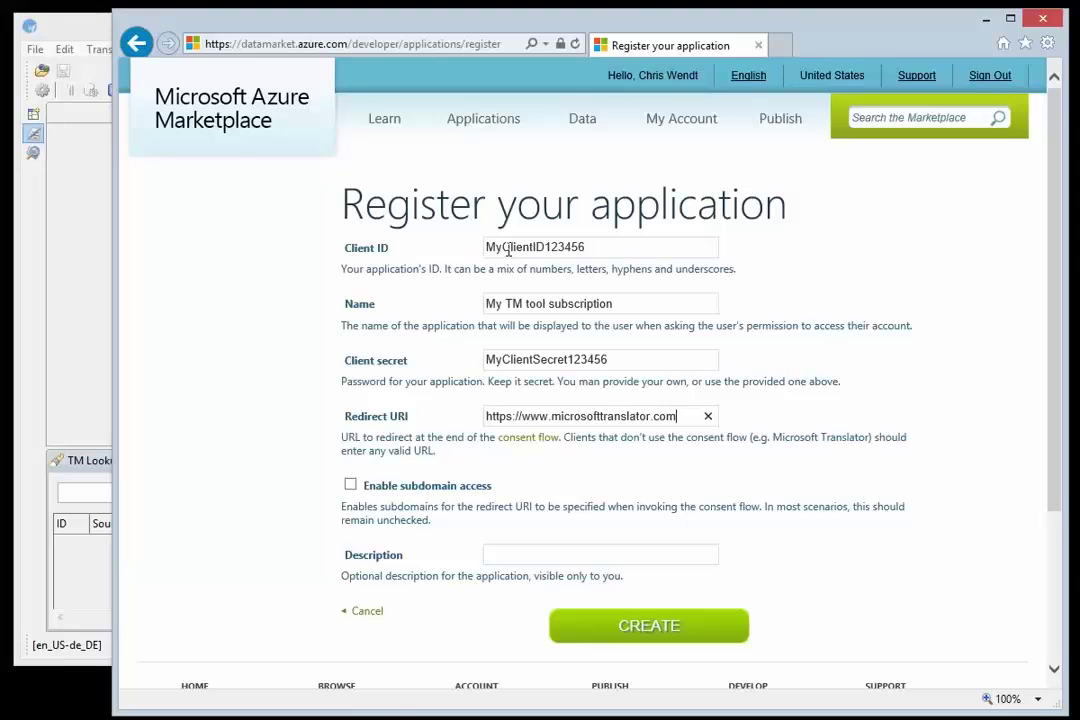
pyautogui.press('Tab')
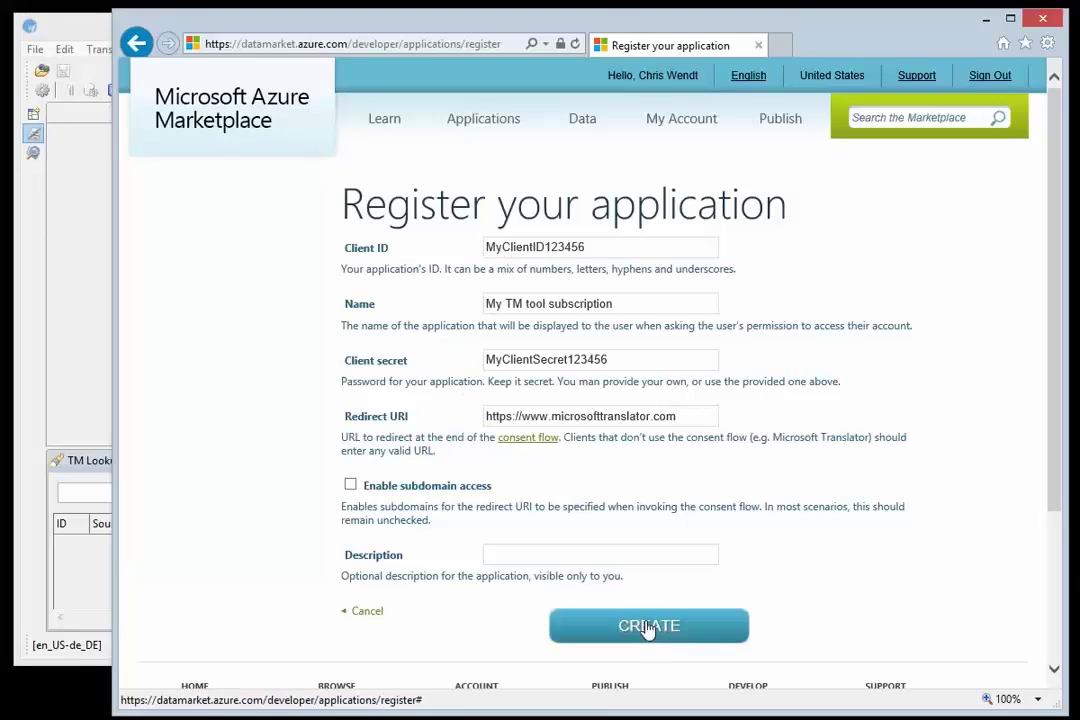
# - Create the application, copy its client ID from the edit page, and switch to Wordfast Pro
pyautogui.click(646, 632)
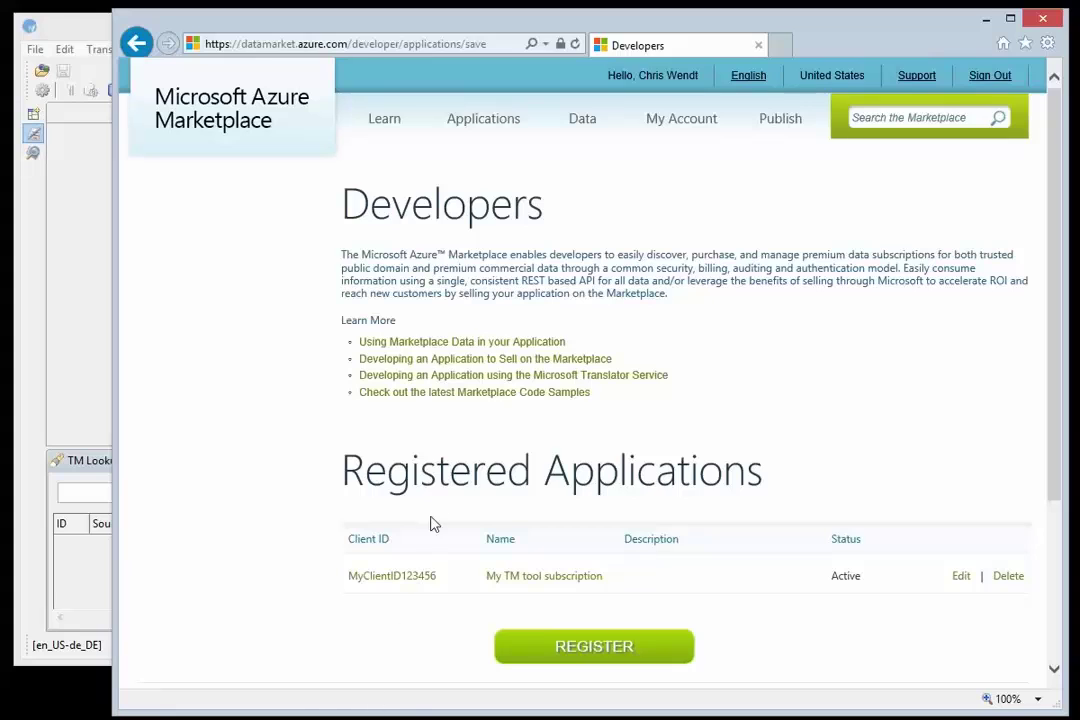
pyautogui.click(389, 578)
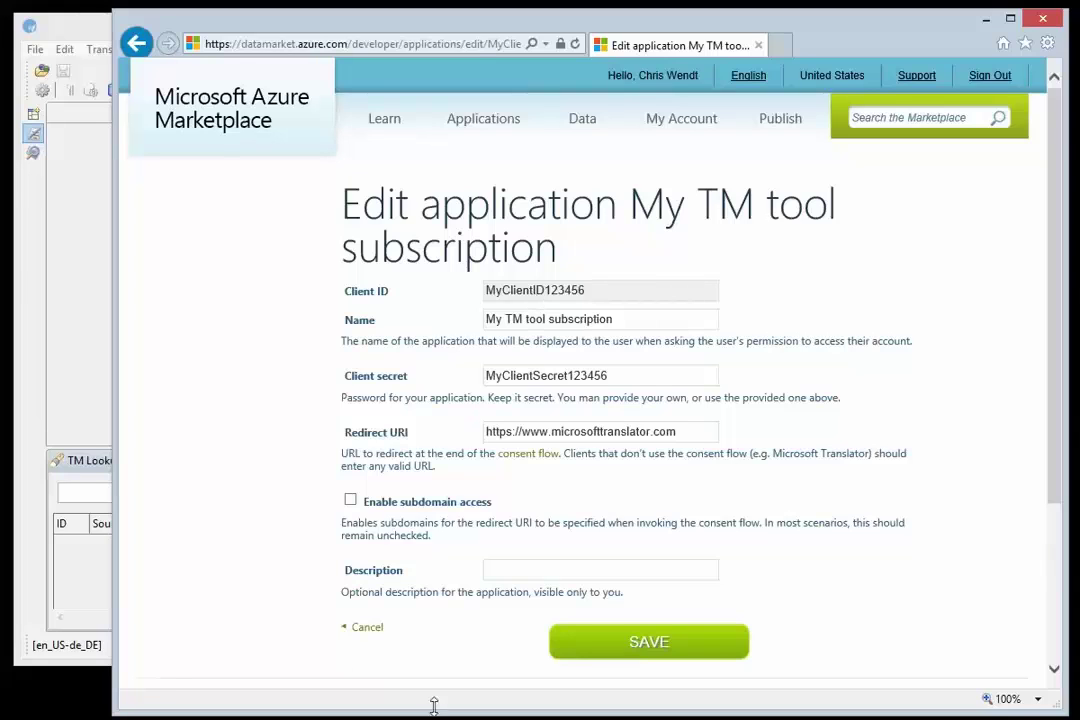
pyautogui.doubleClick(538, 296)
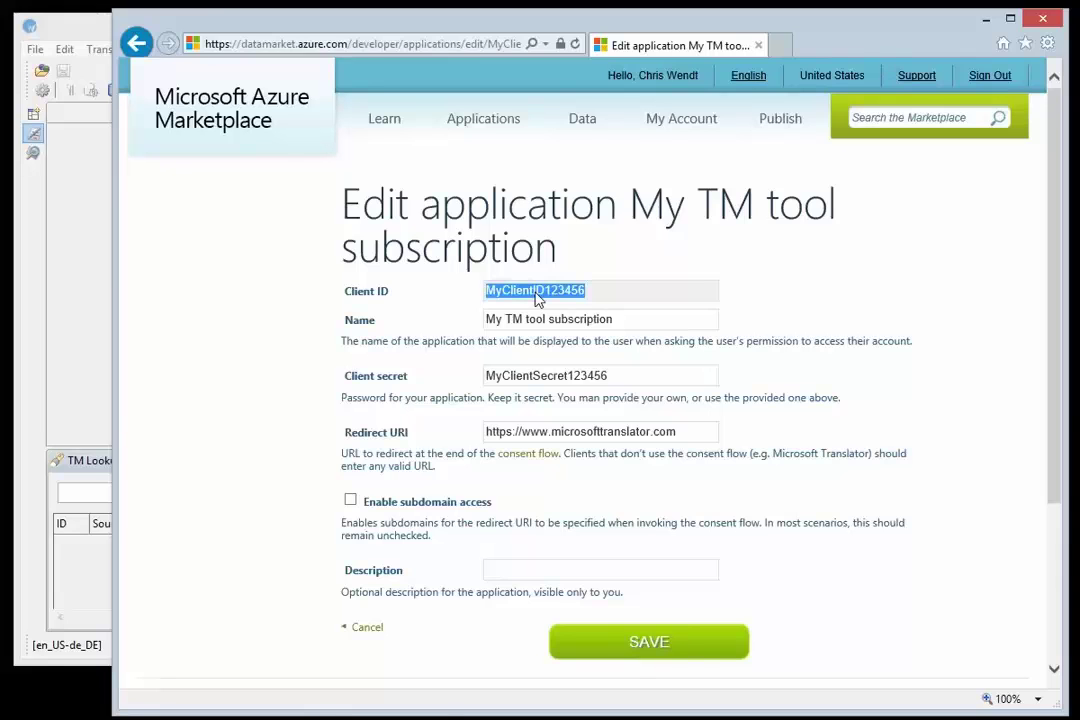
pyautogui.rightClick(538, 296)
pyautogui.click(580, 324)
pyautogui.click(86, 37)
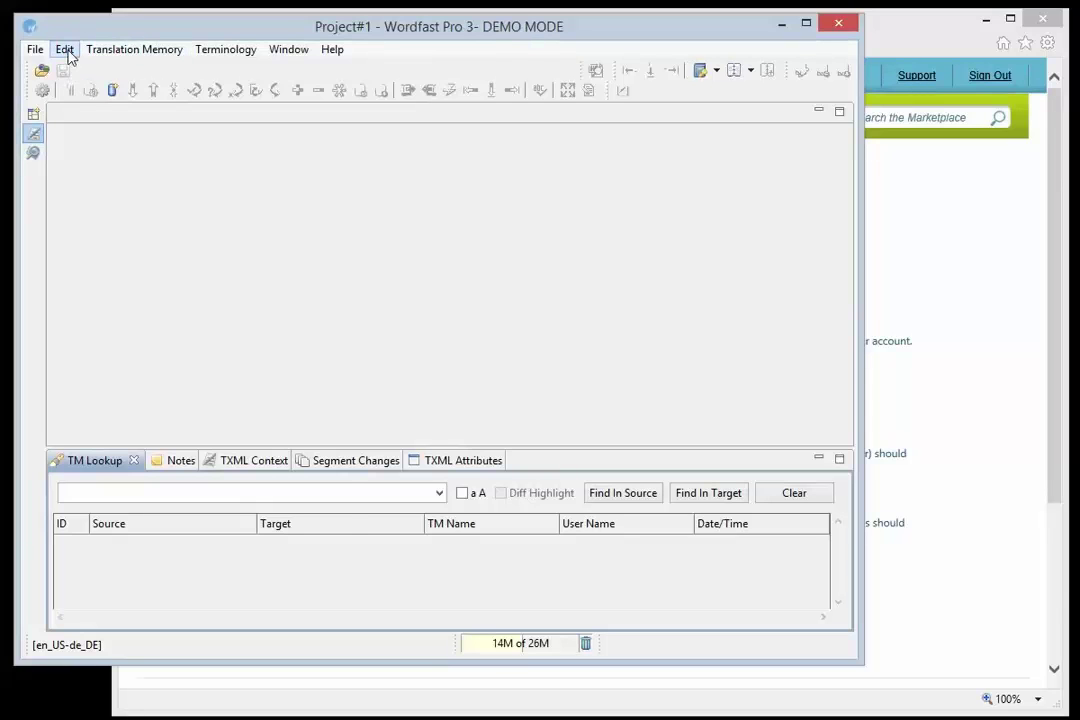
# - In Preferences > Machine Translation, enable Microsoft Translator and enter client ID MyClientID123456
pyautogui.click(66, 52)
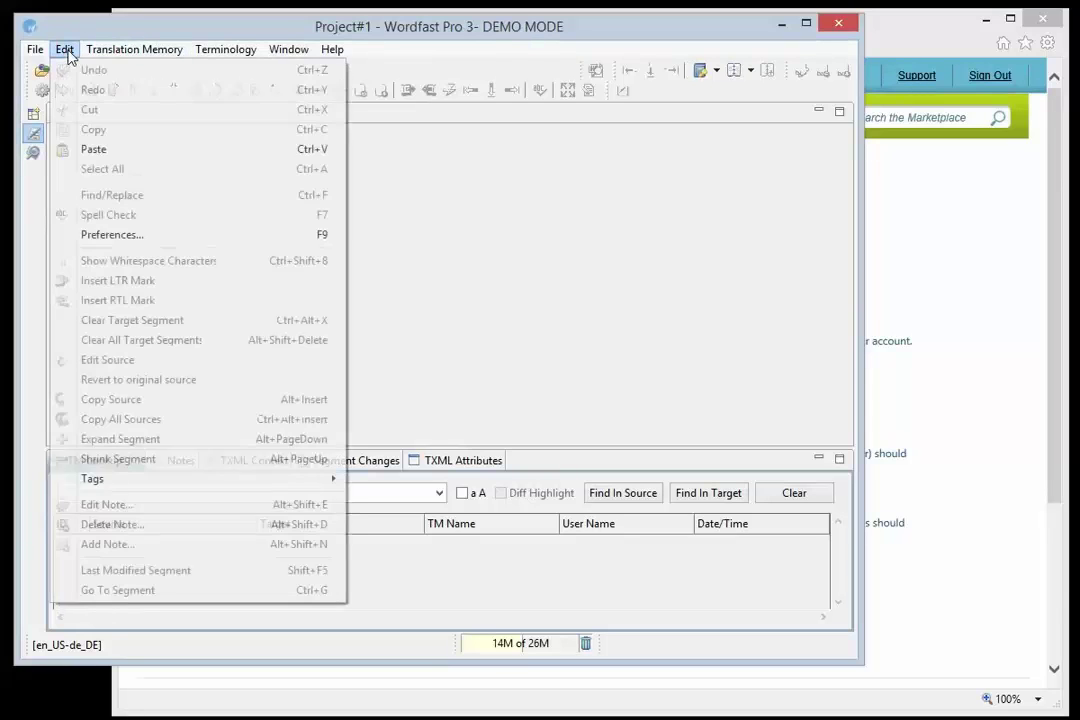
pyautogui.click(106, 238)
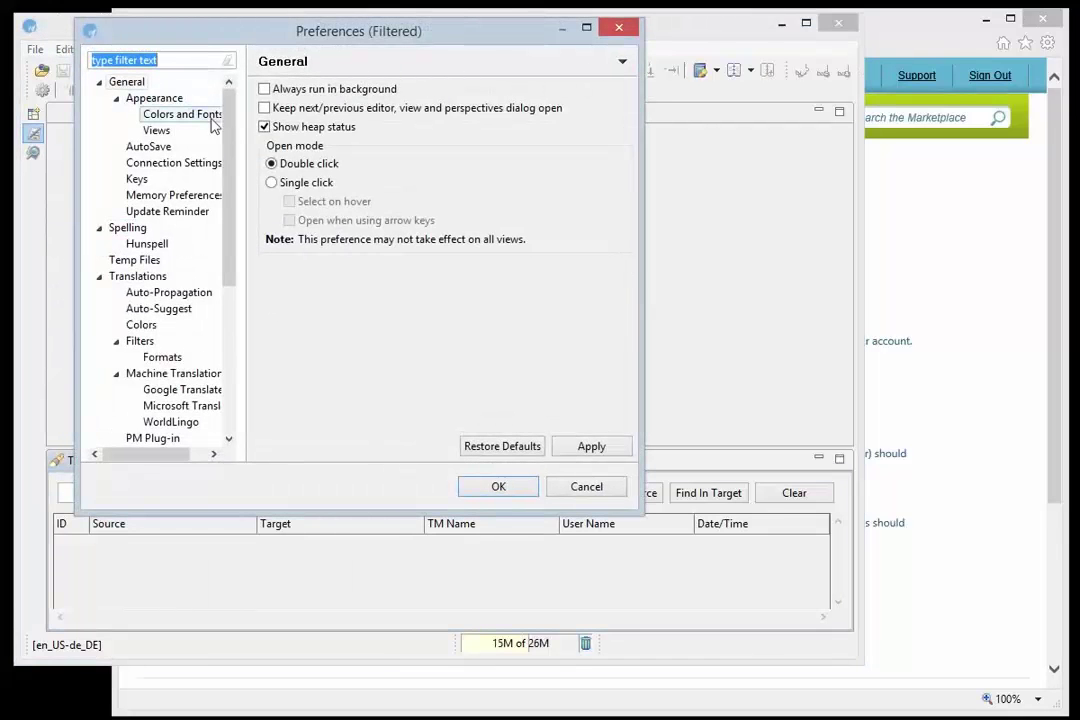
pyautogui.moveTo(226, 145); pyautogui.dragTo(229, 255)
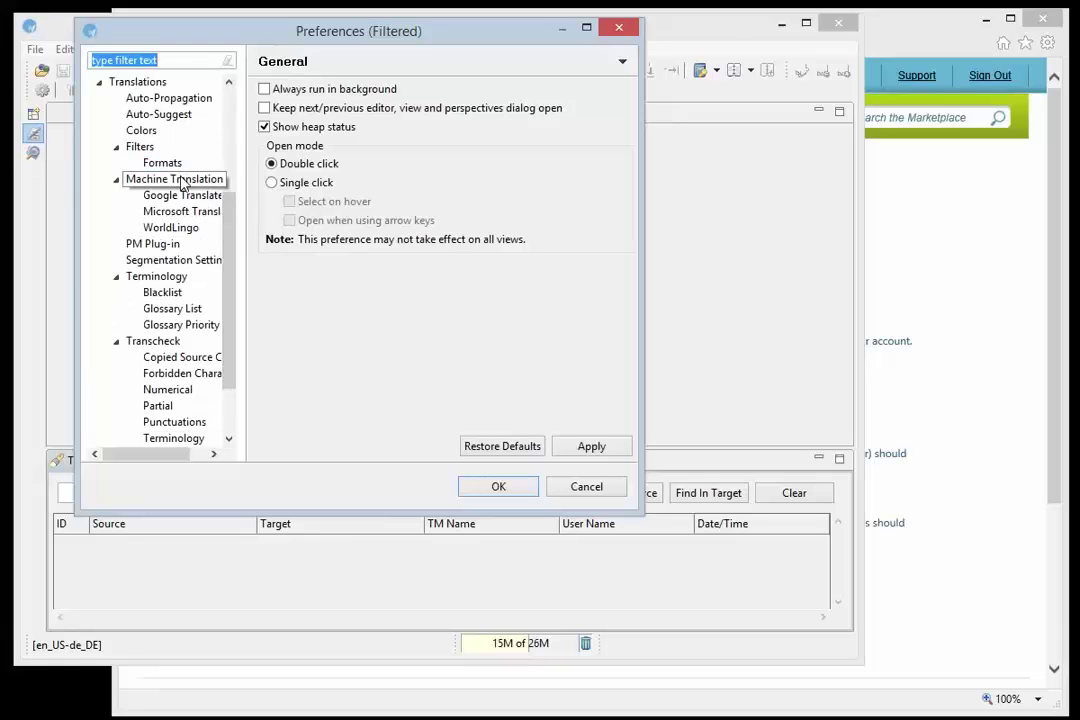
pyautogui.click(180, 212)
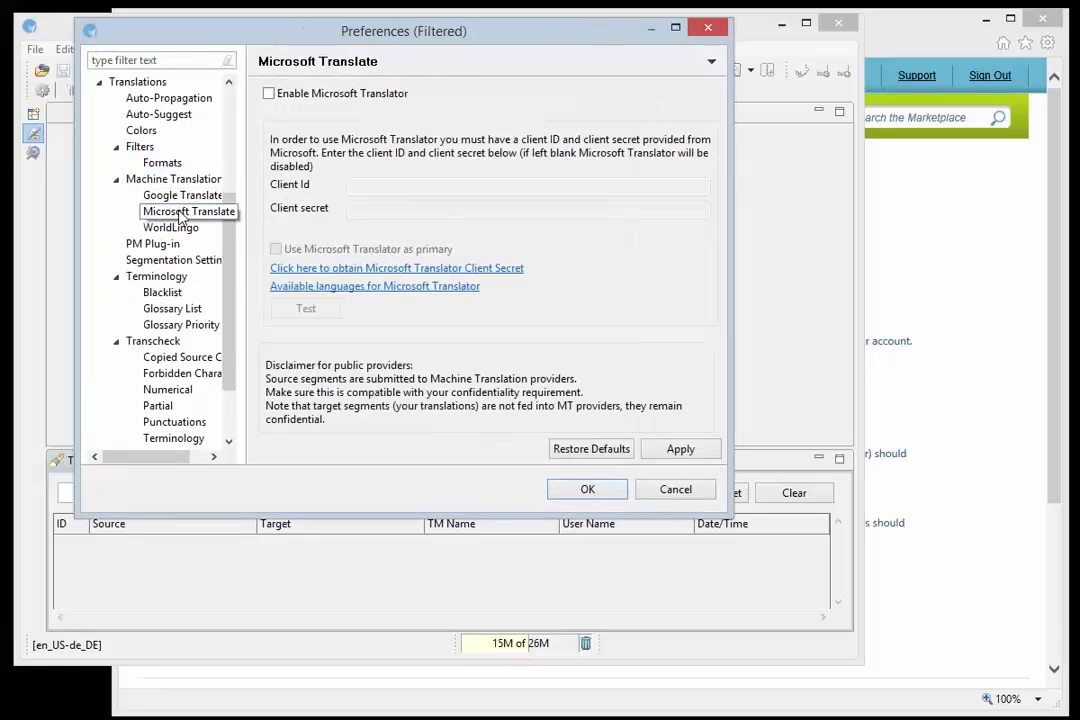
pyautogui.click(268, 93)
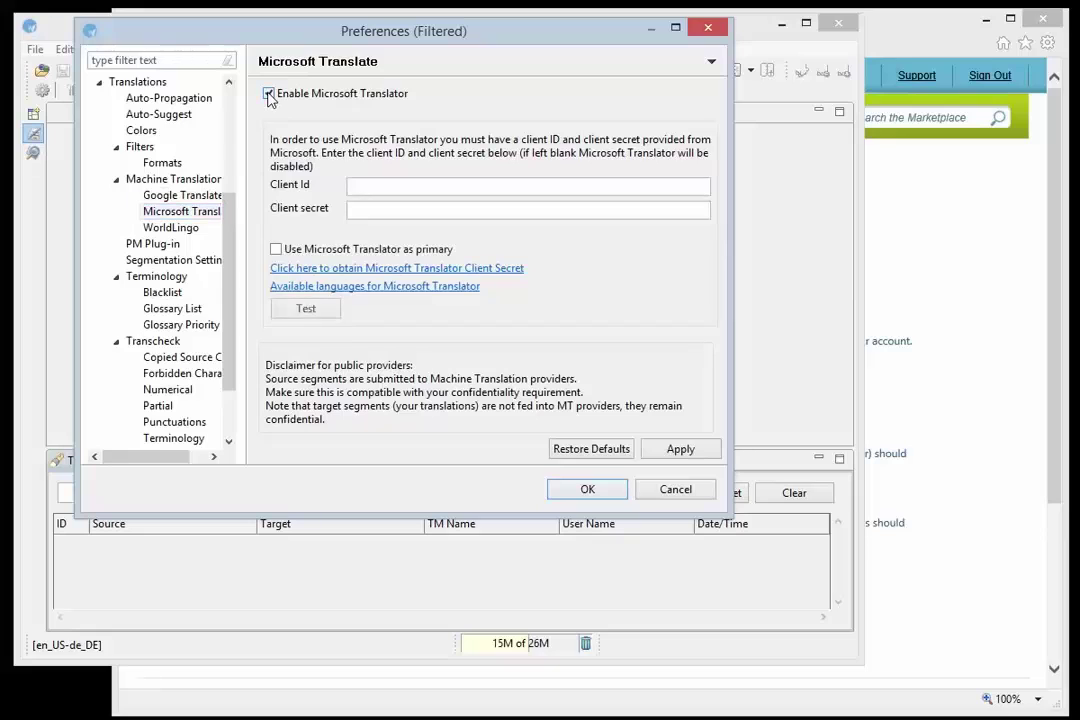
pyautogui.click(424, 187)
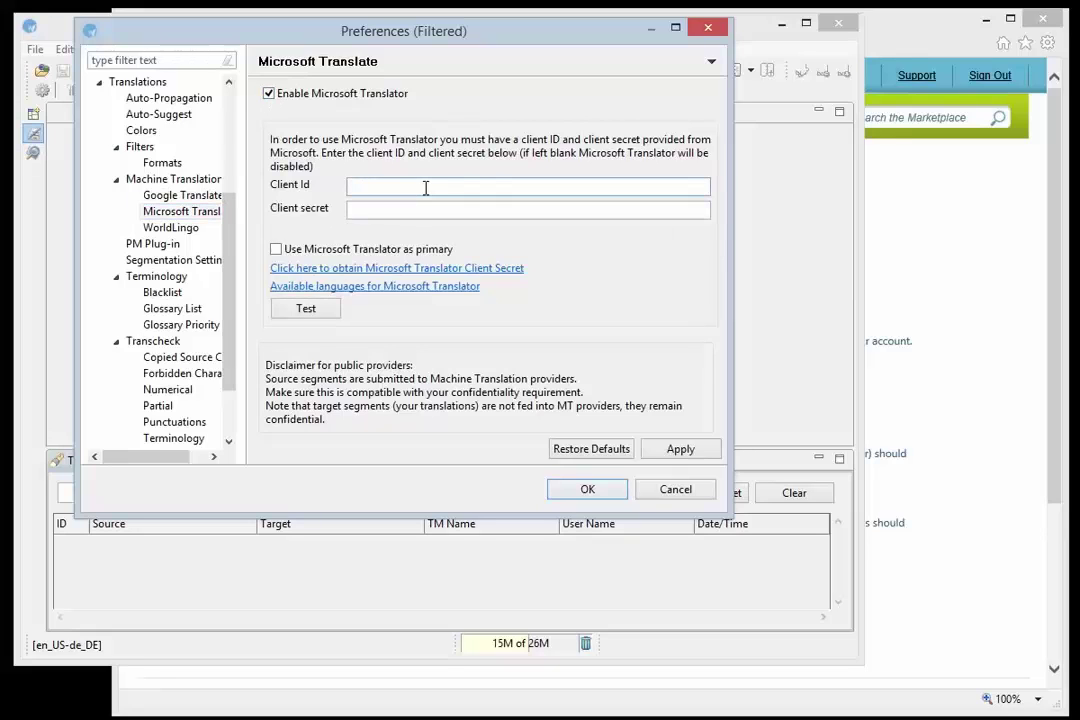
pyautogui.write('MyClientID123456')
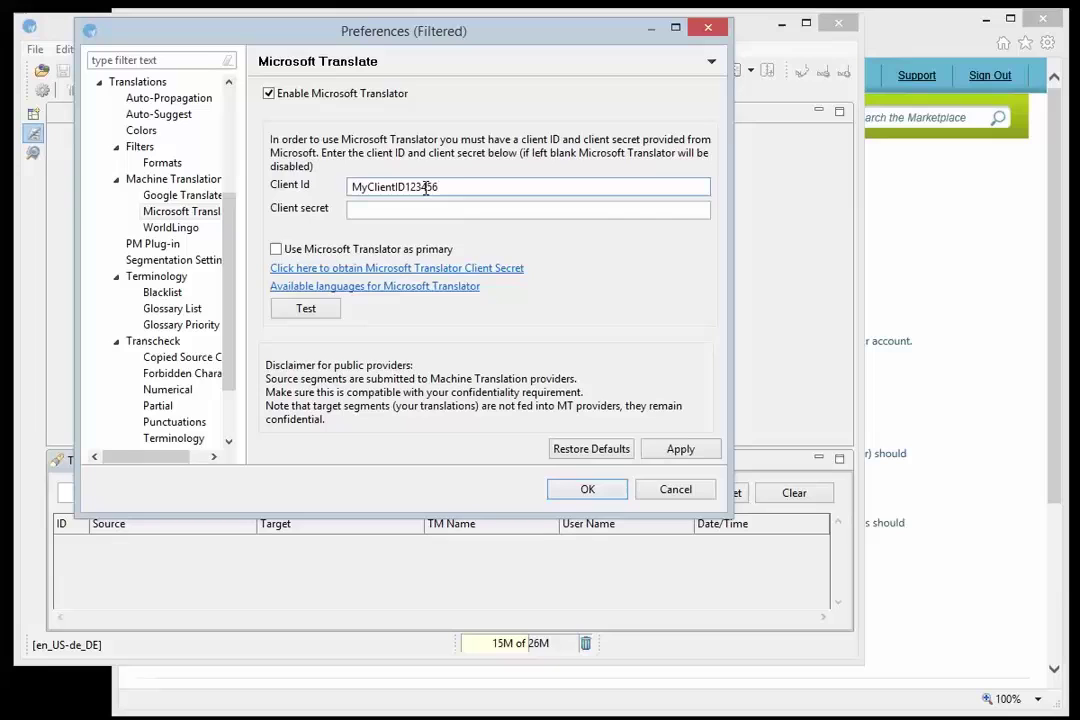
# - Copy the client secret from the Marketplace edit page into Wordfast Pro's secret field
pyautogui.click(890, 55)
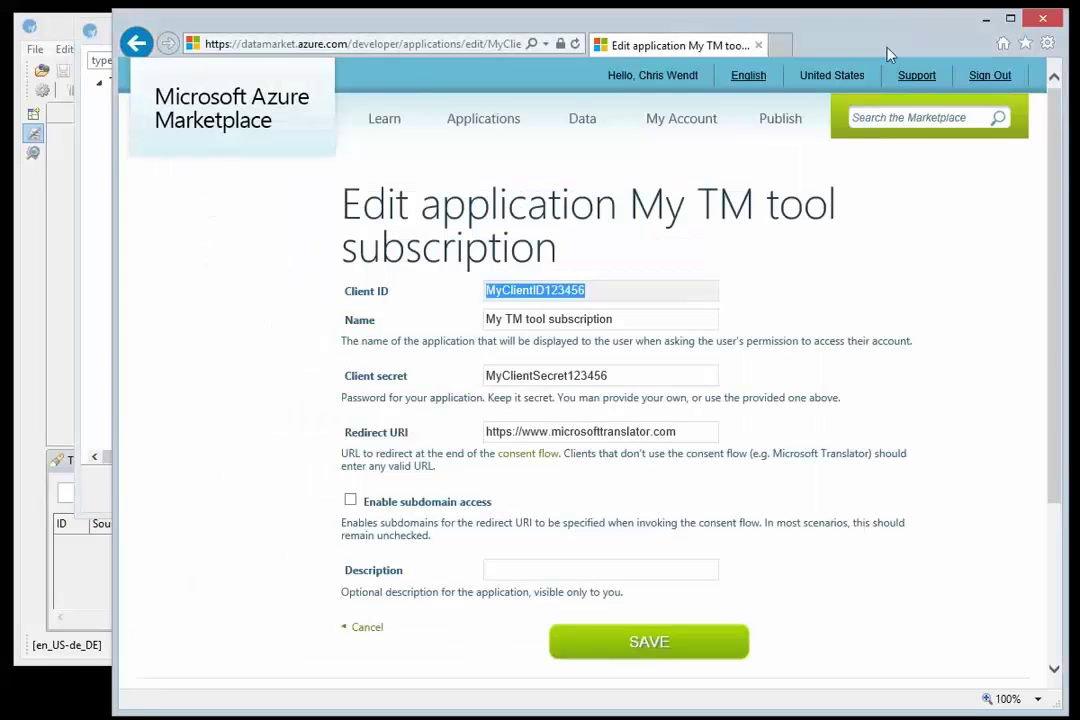
pyautogui.doubleClick(541, 378)
pyautogui.rightClick(568, 380)
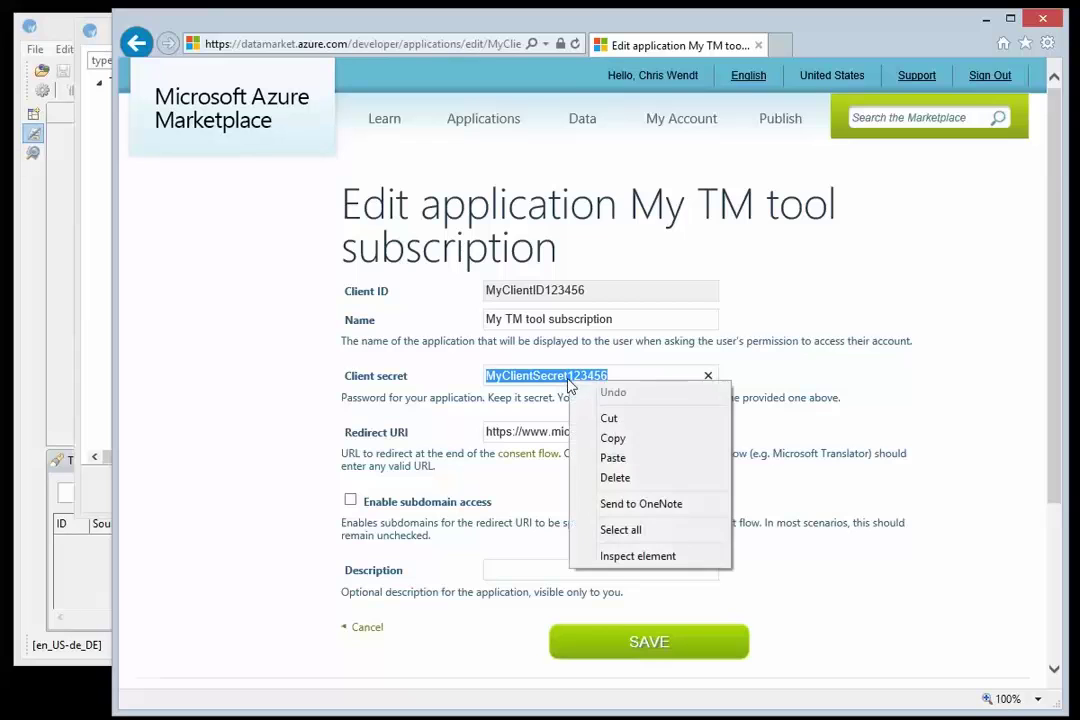
pyautogui.click(613, 439)
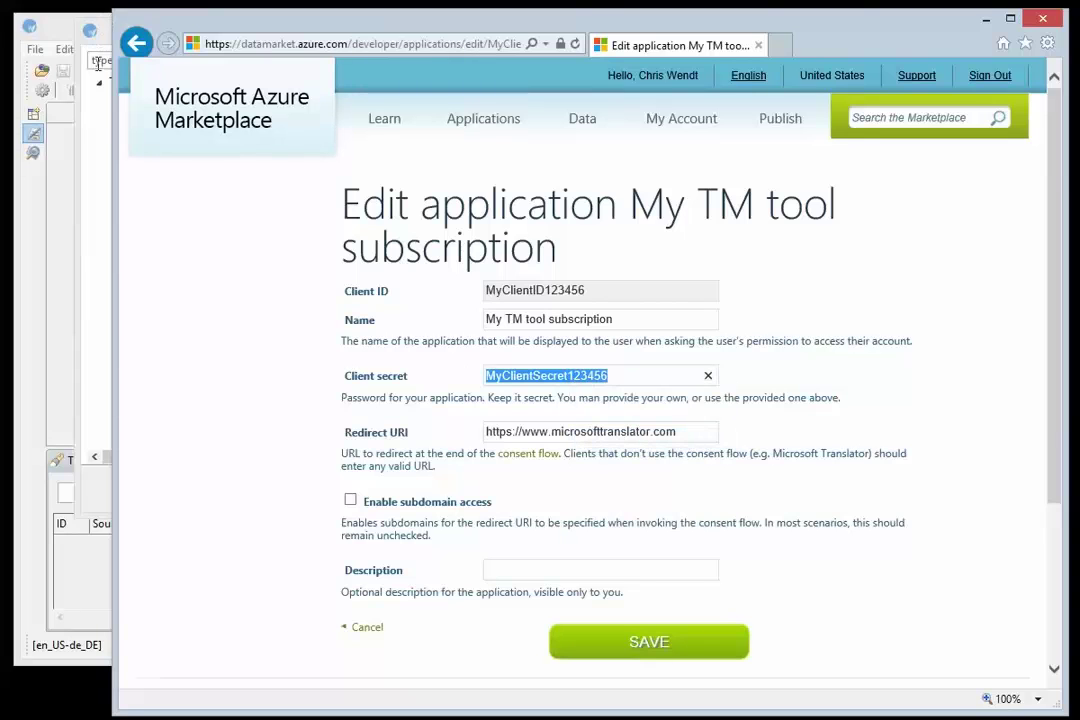
pyautogui.click(97, 121)
pyautogui.click(368, 210)
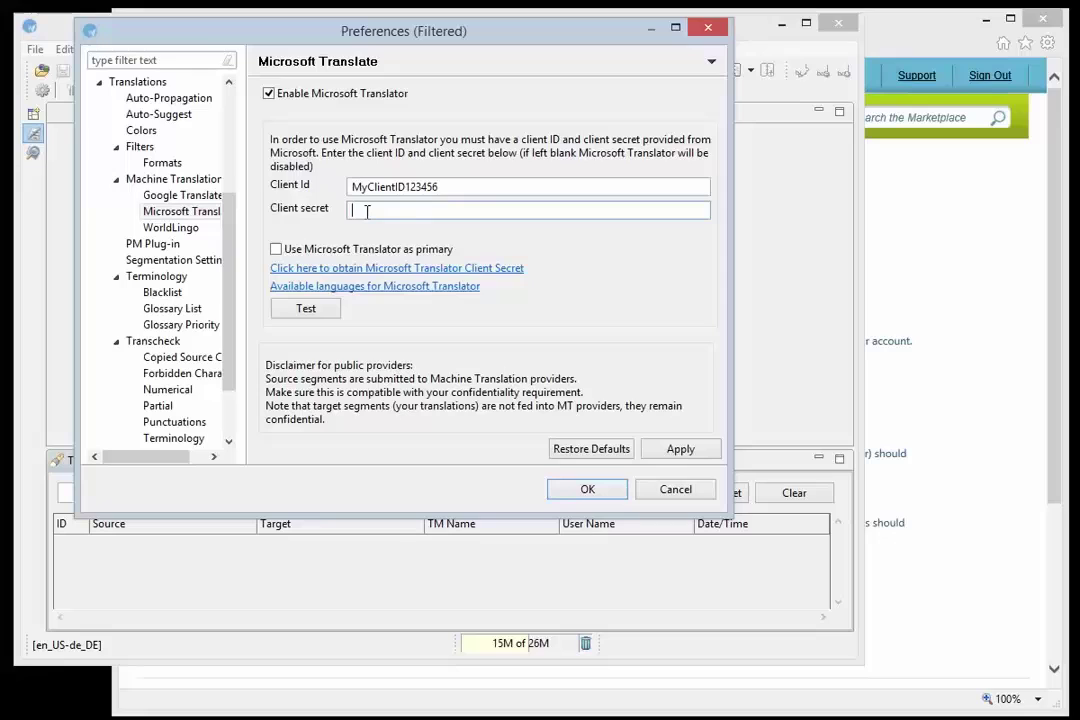
pyautogui.hotkey('ctrl', 'v')
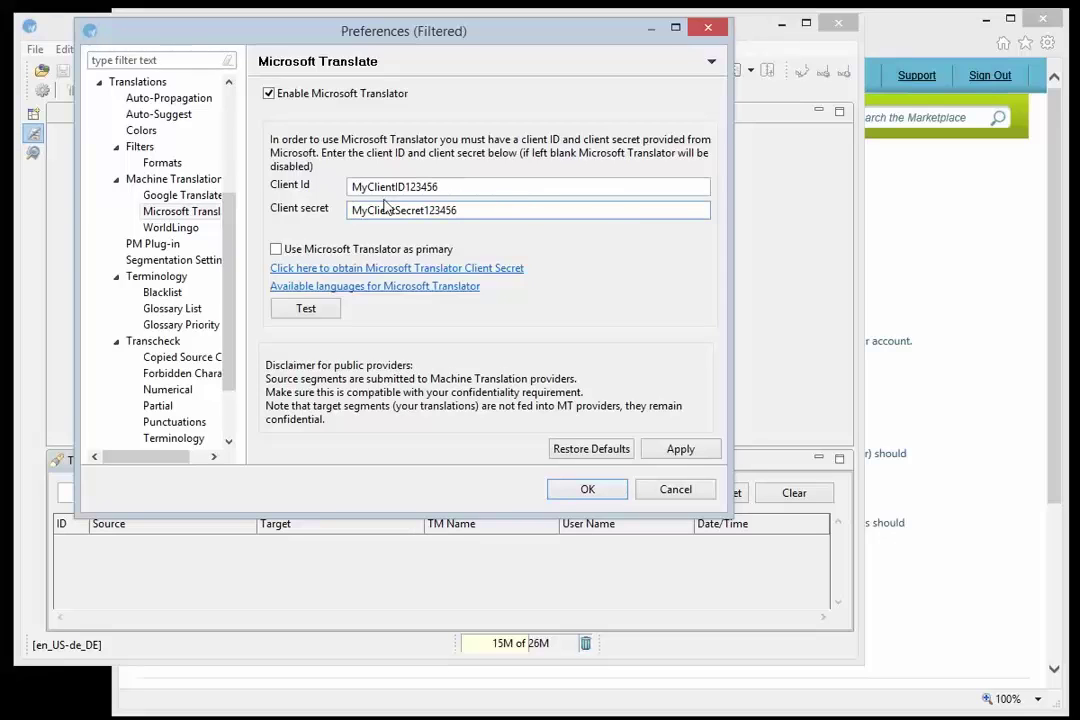
# - Make Microsoft Translator the primary engine, test the credentials, and save the preferences
pyautogui.click(276, 249)
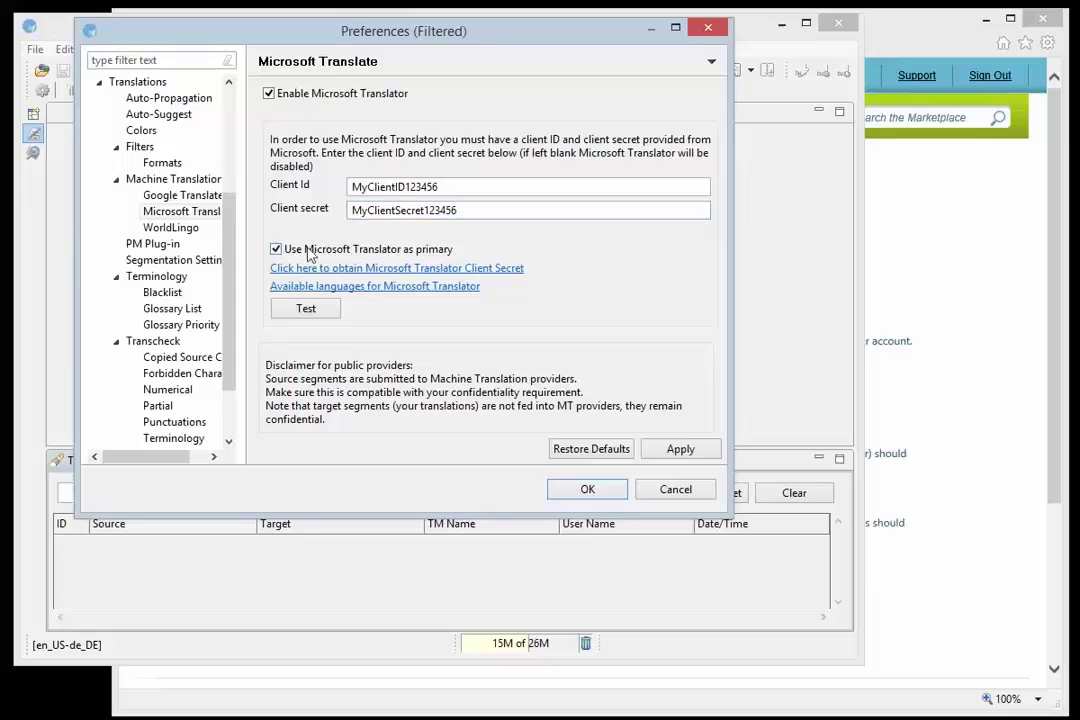
pyautogui.click(303, 310)
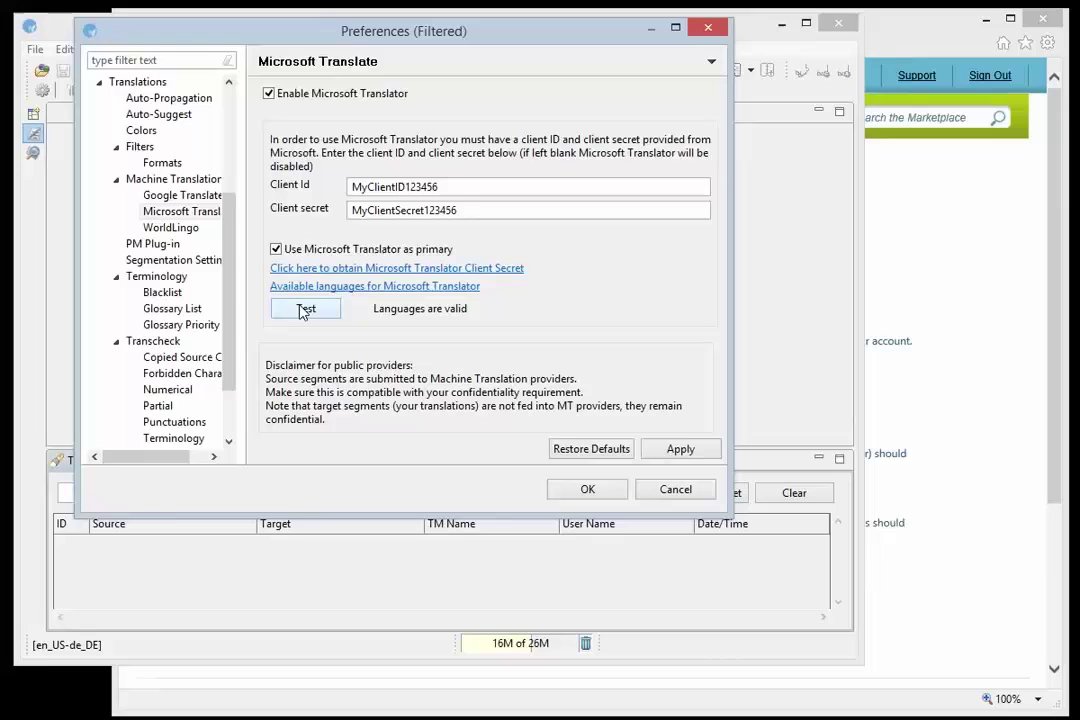
pyautogui.click(587, 492)
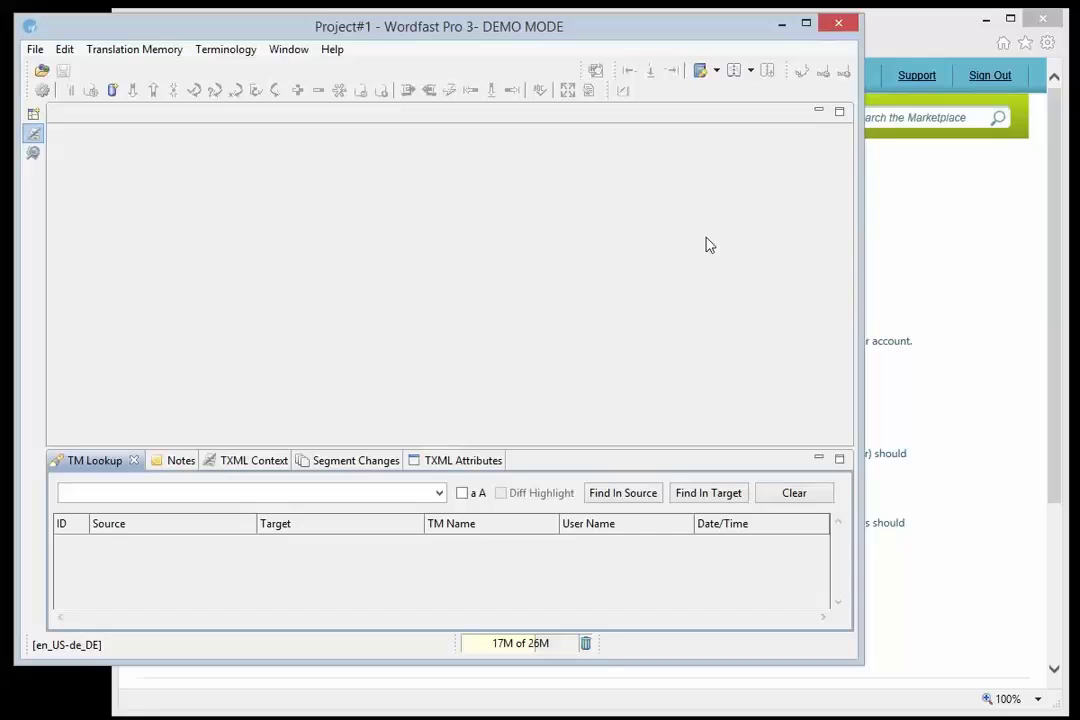
# - Return to the browser and sign out of the Marketplace account
pyautogui.click(925, 27)
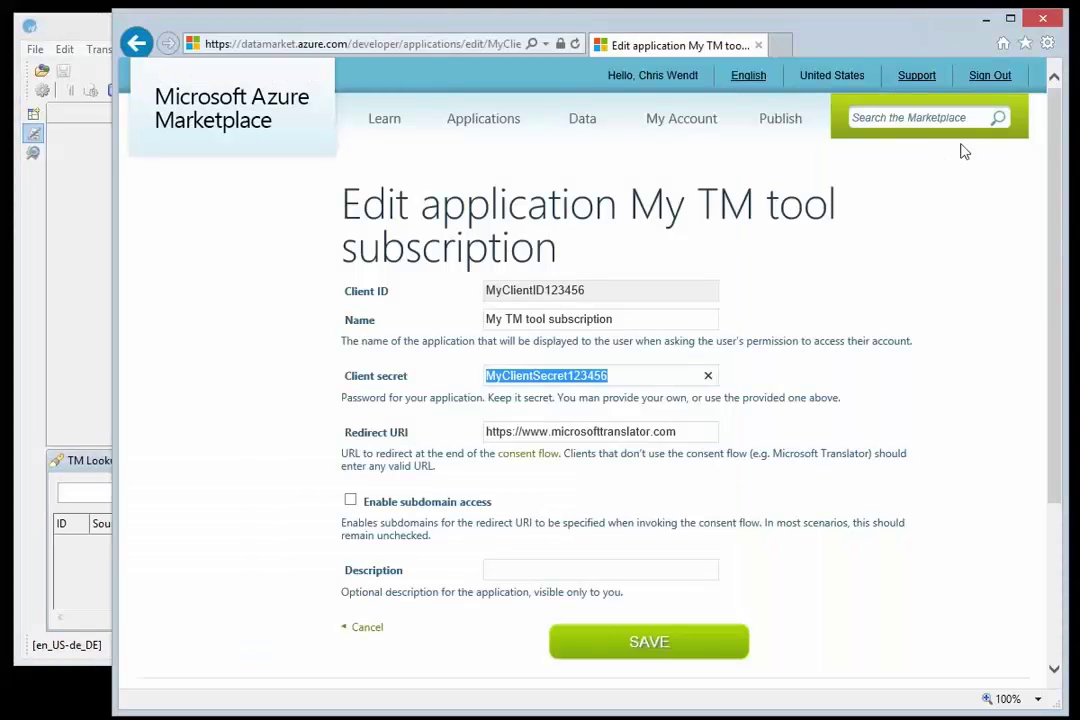
pyautogui.click(988, 78)
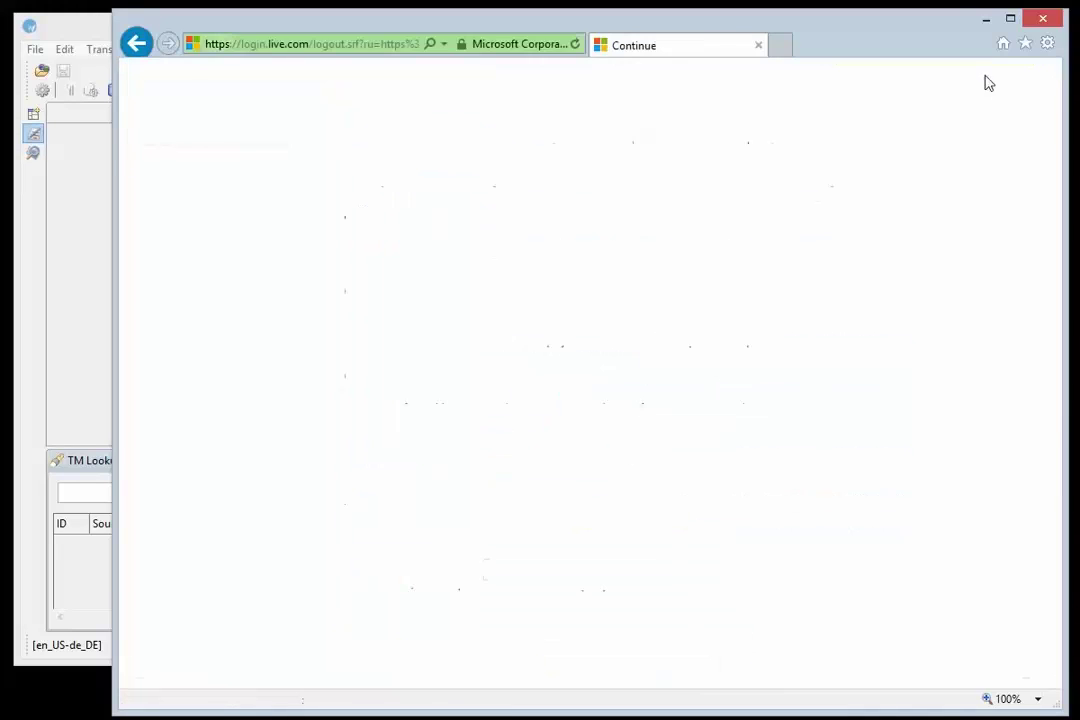